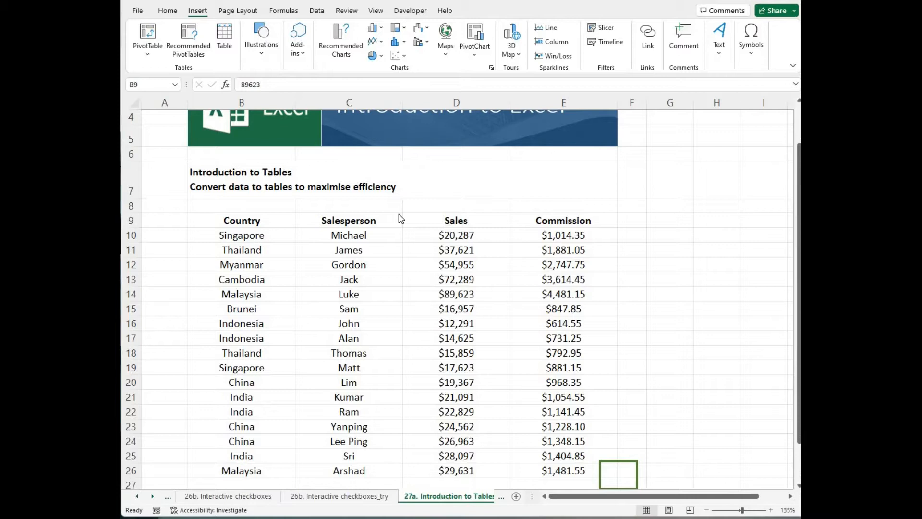
Format the range B9:E26 as a table with headers, using the light green banded table style
click(384, 249)
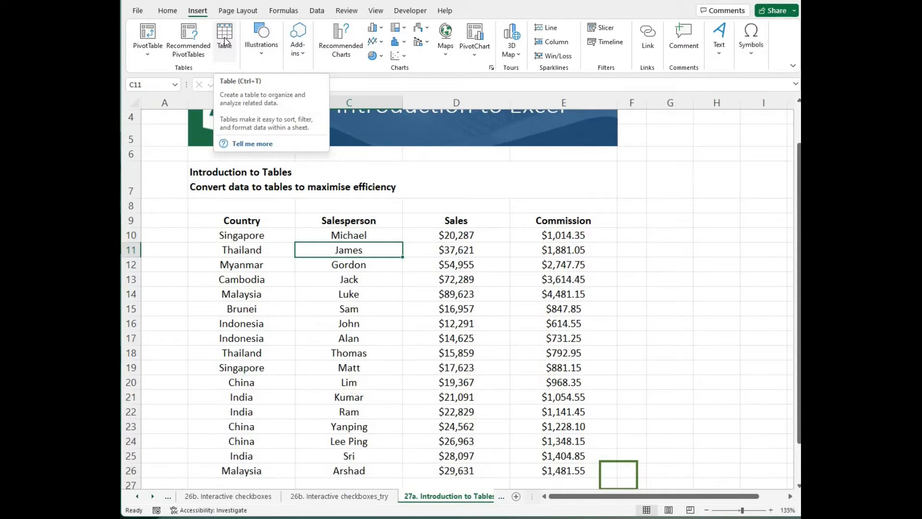
click(169, 12)
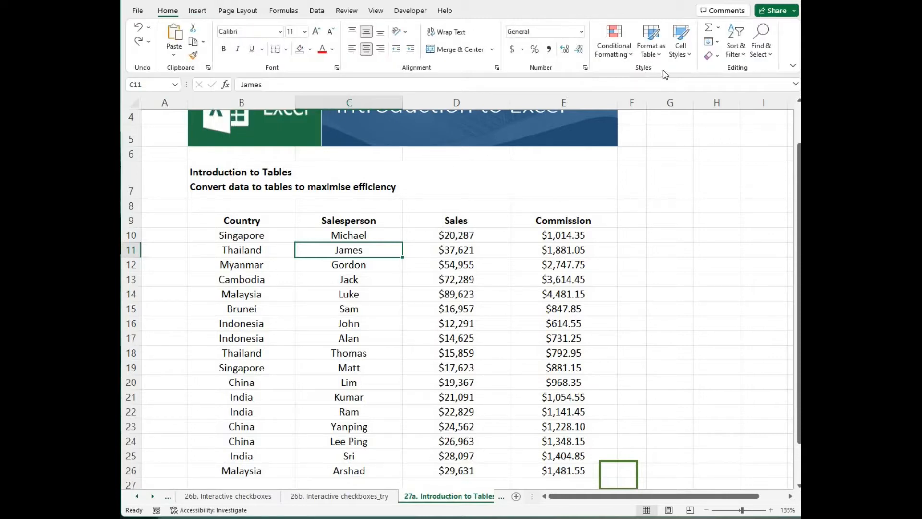
click(652, 41)
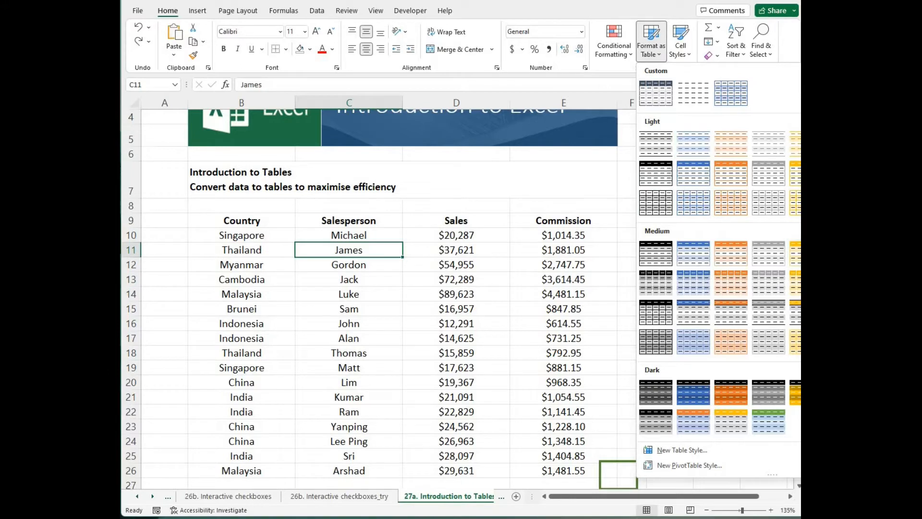
click(687, 260)
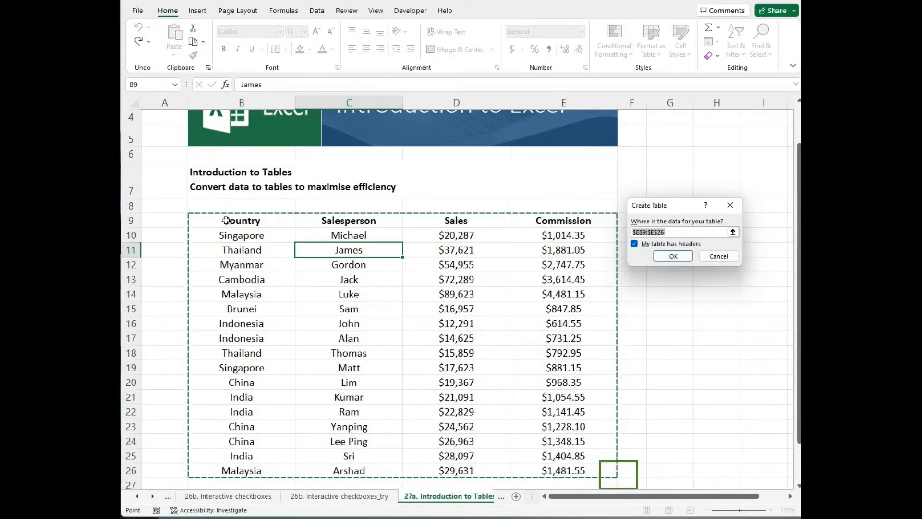
click(666, 254)
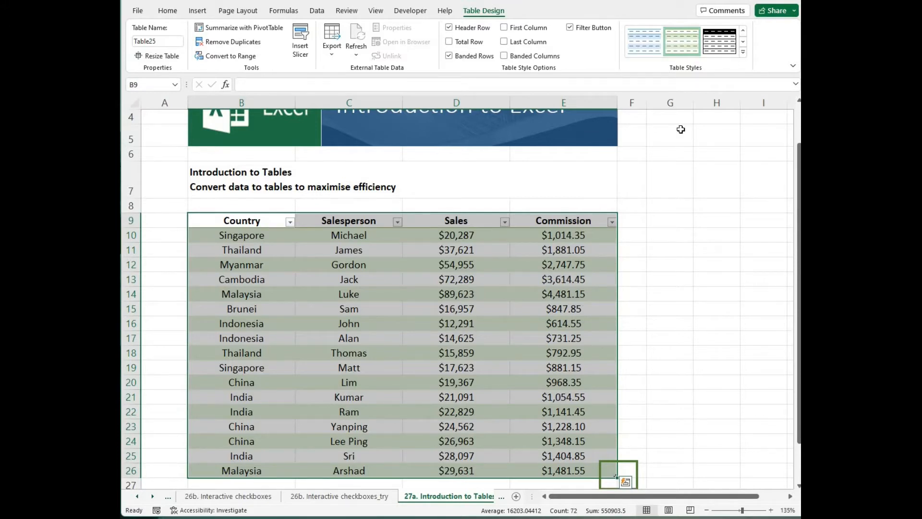
Duplicate the applied green table style under a new name and set it as the document's default table style
right_click(674, 44)
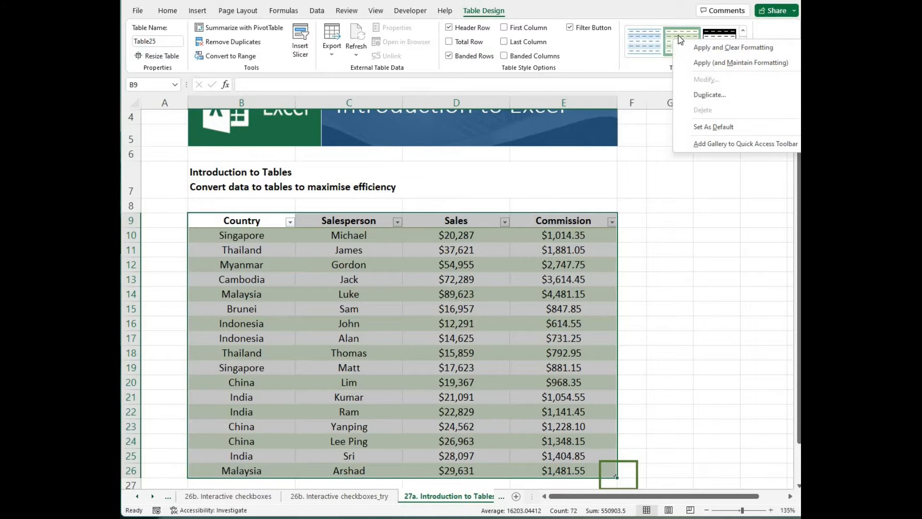
click(711, 95)
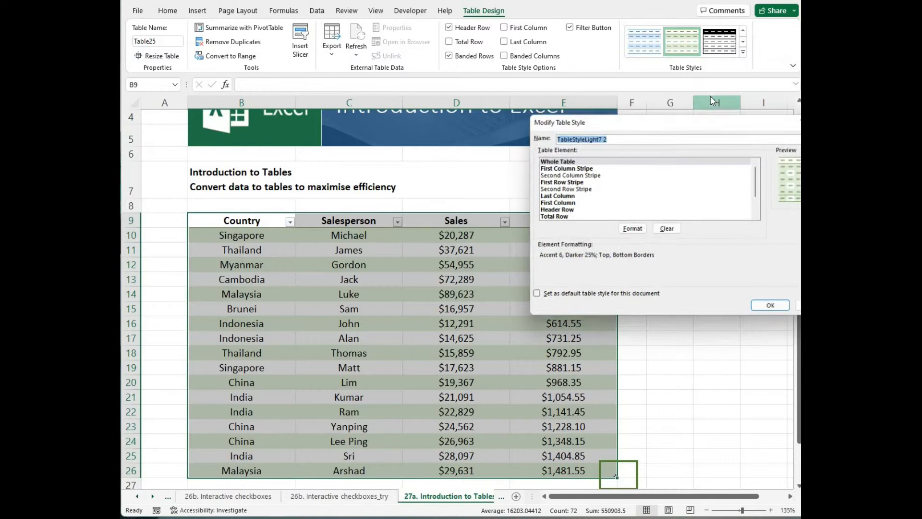
click(532, 296)
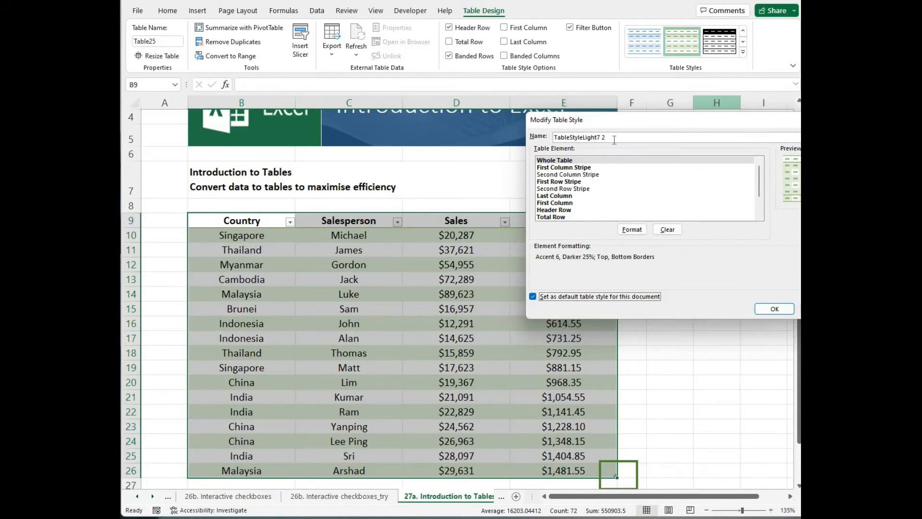
drag(607, 138, 553, 138)
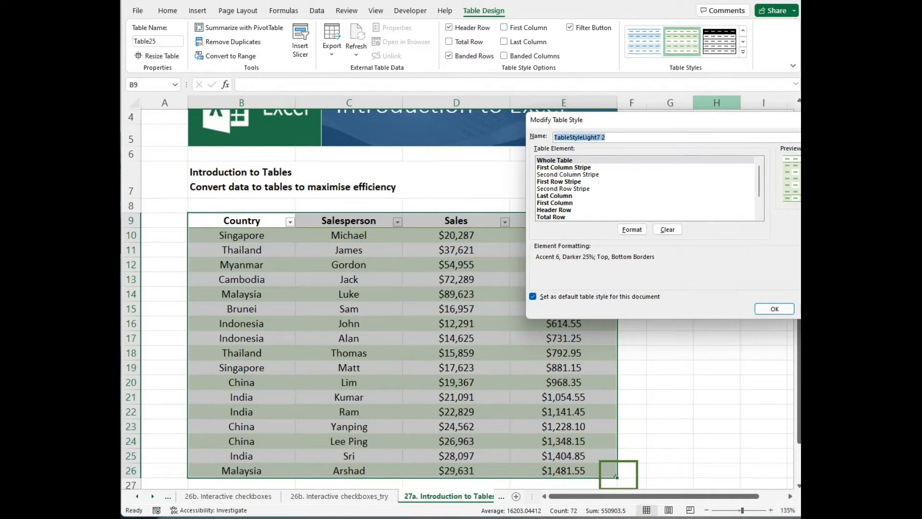
text(Sa)
text(vourite)
click(772, 308)
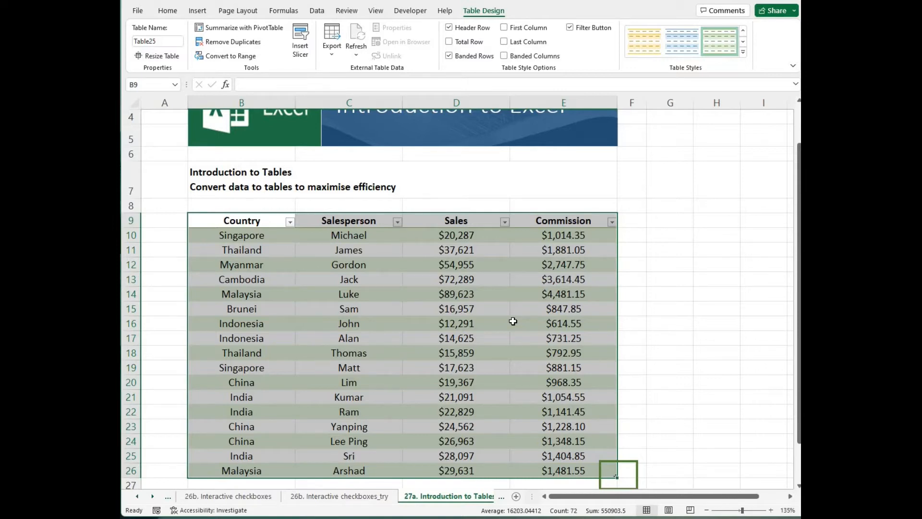
click(705, 367)
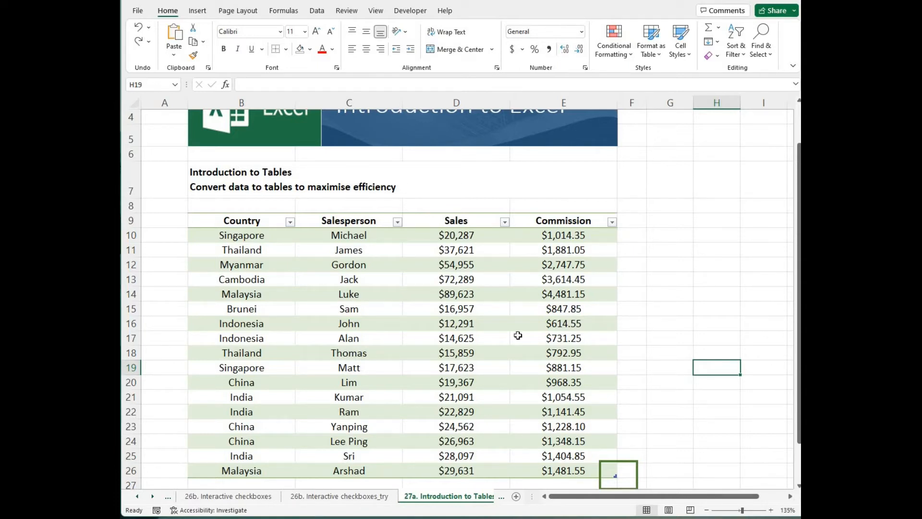
Convert the sales table to a normal range and undo the conversion
click(346, 293)
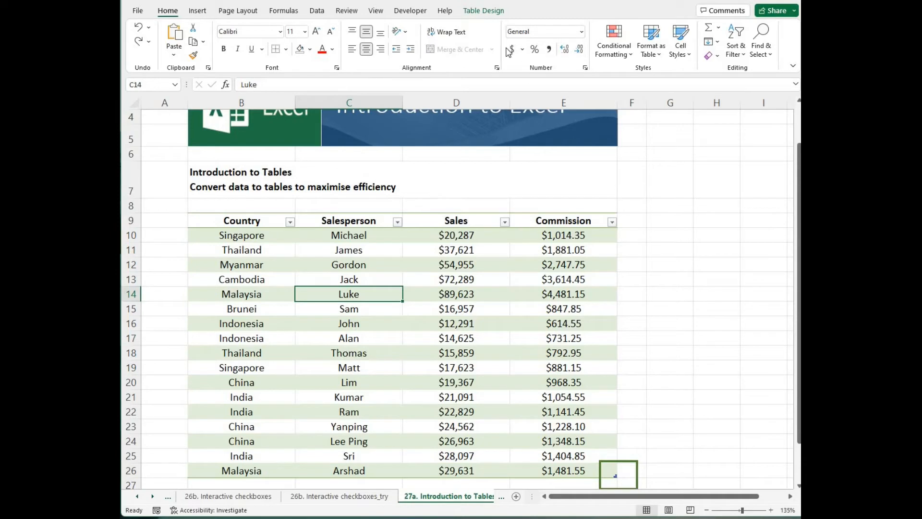
click(471, 11)
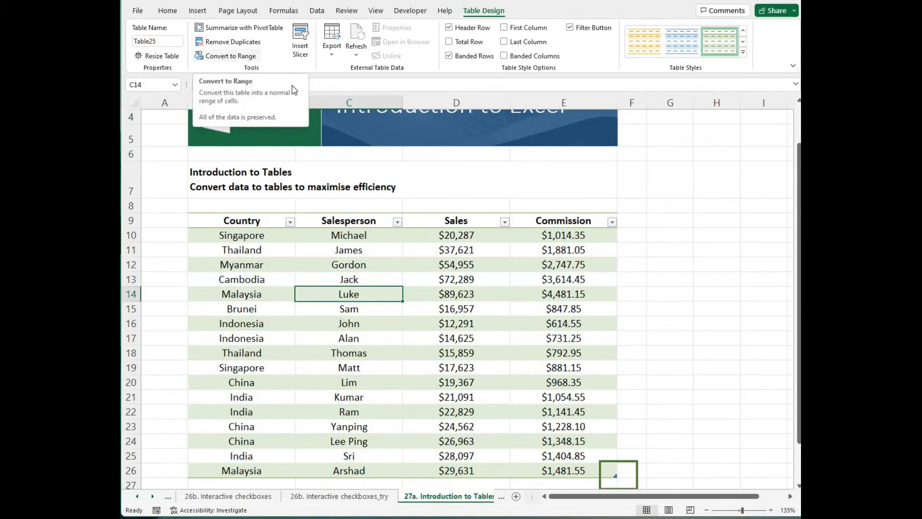
click(232, 58)
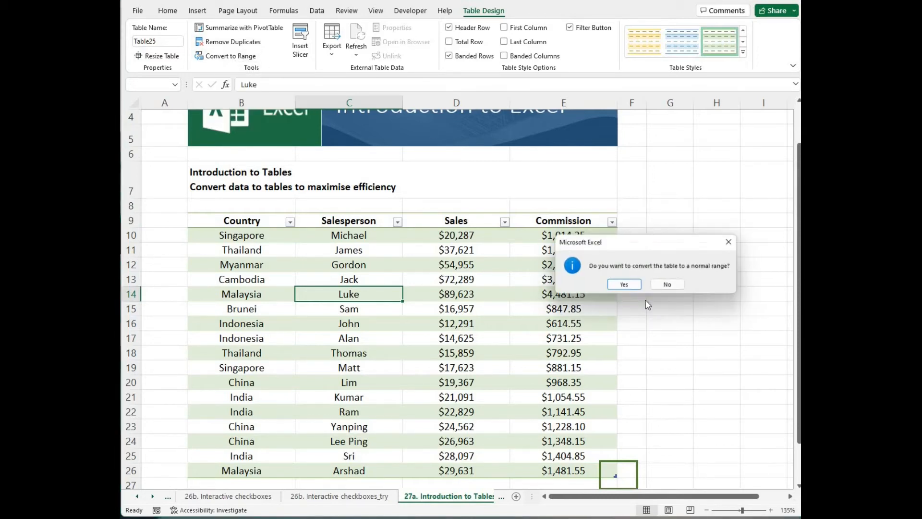
click(623, 286)
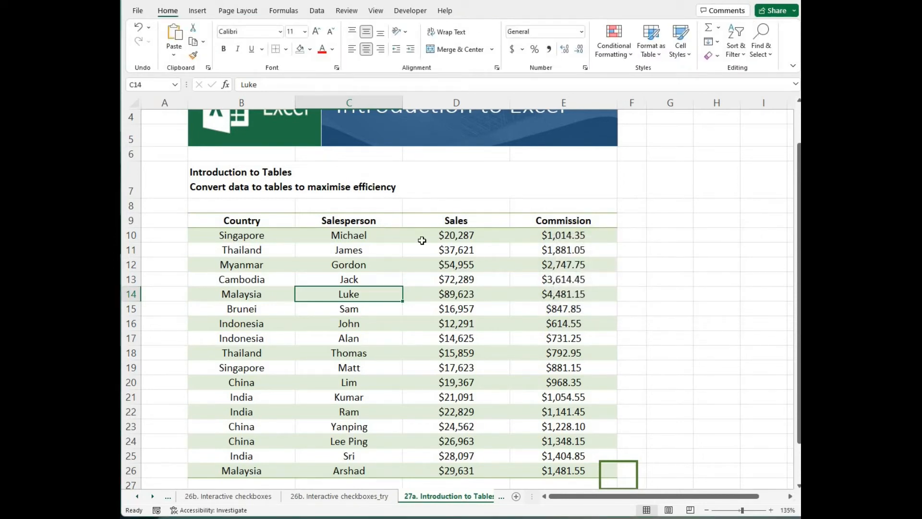
key(ctrl+z)
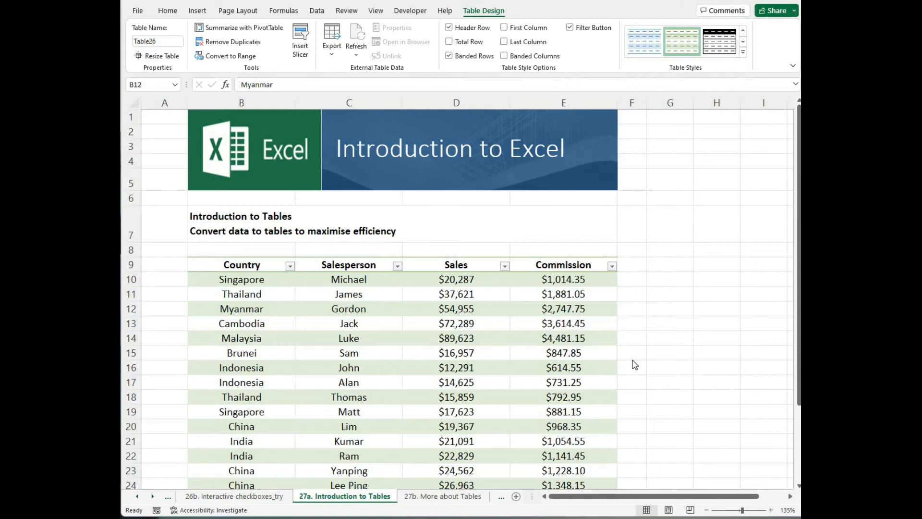
Rename the sales table as SalespersonsCountry
click(482, 8)
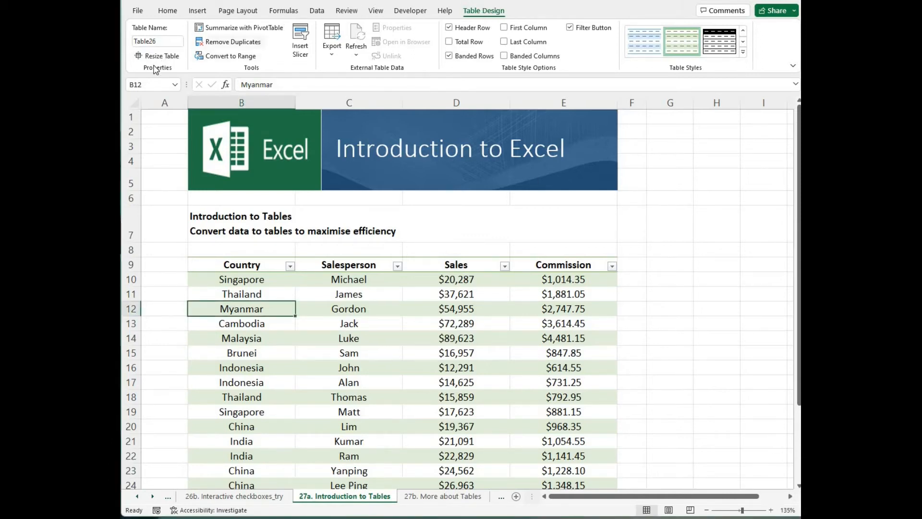
click(162, 41)
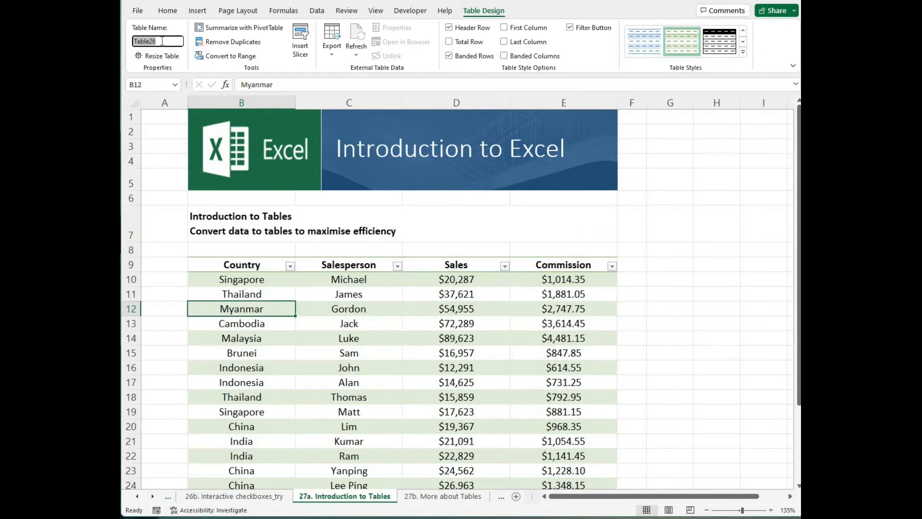
text(Salesperso)
text(ns)
text(Coun)
text(try)
key(Return)
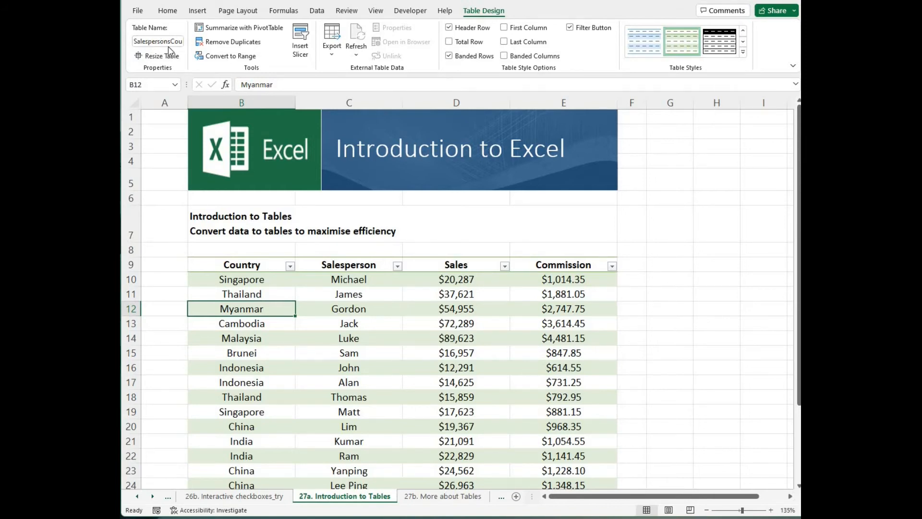
Find SalespersonsCountry in the Name Manager and check which cell range it refers to
click(284, 12)
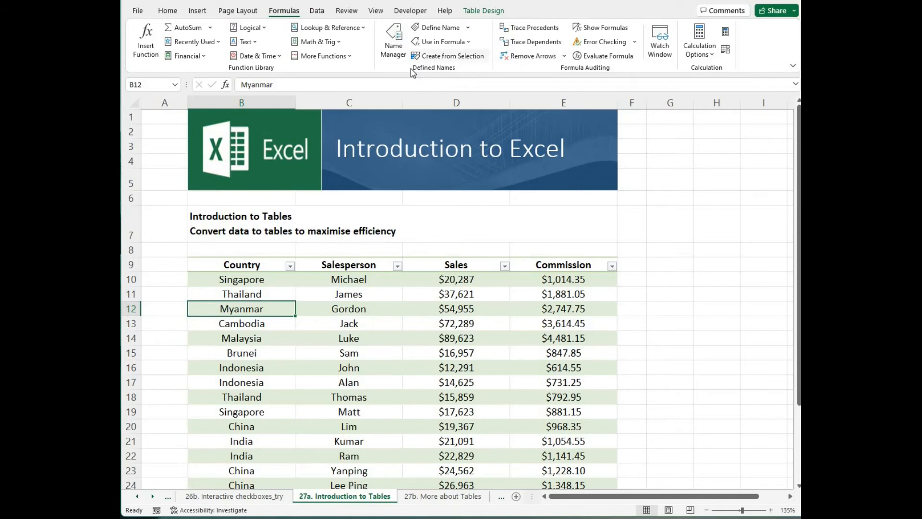
click(393, 39)
drag(744, 143, 740, 207)
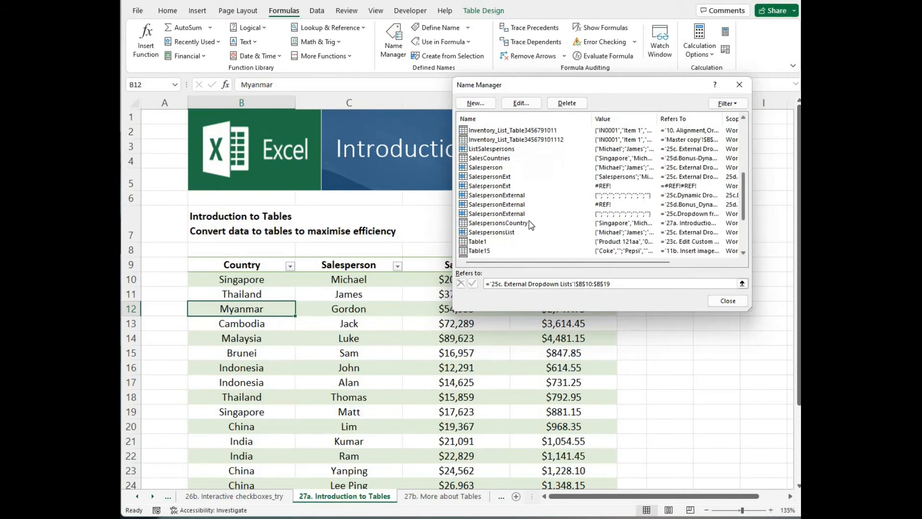
click(500, 225)
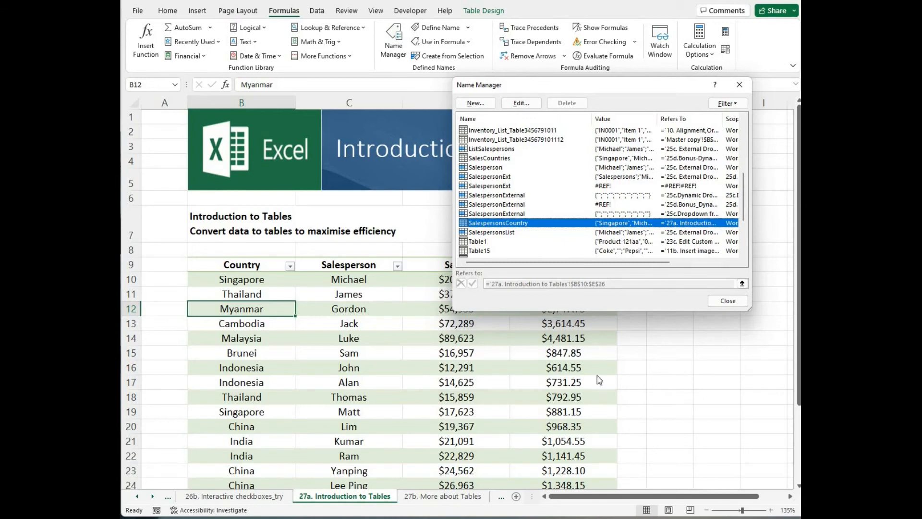
click(723, 303)
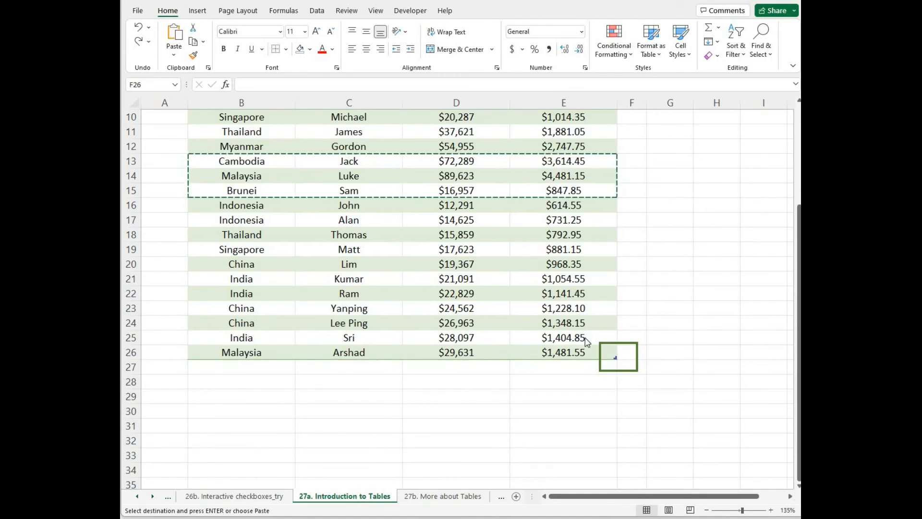
Extend the sales table down to row 30 and delete its last table row
click(616, 358)
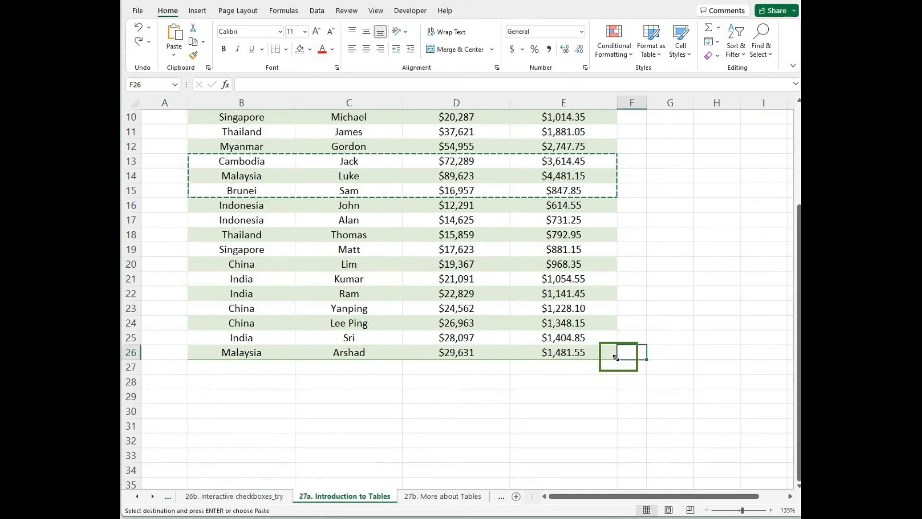
drag(615, 357, 607, 413)
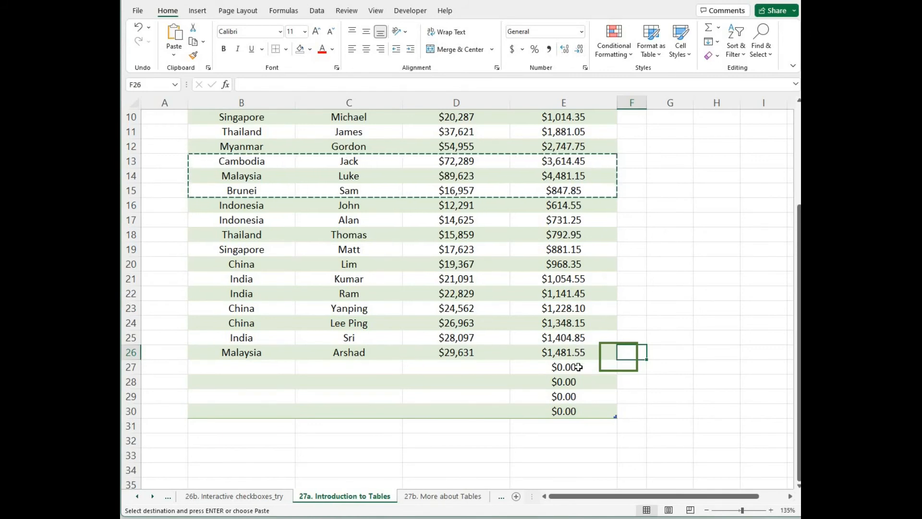
right_click(611, 414)
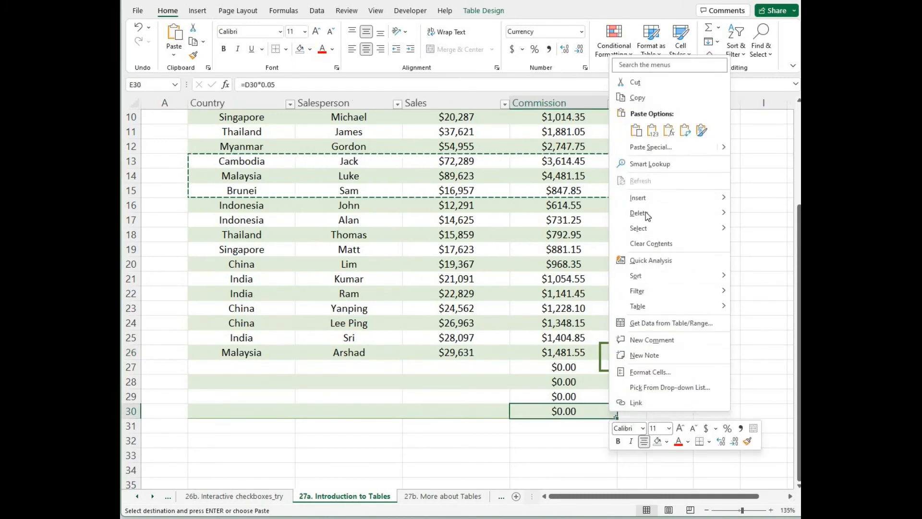
mouse_move(715, 212)
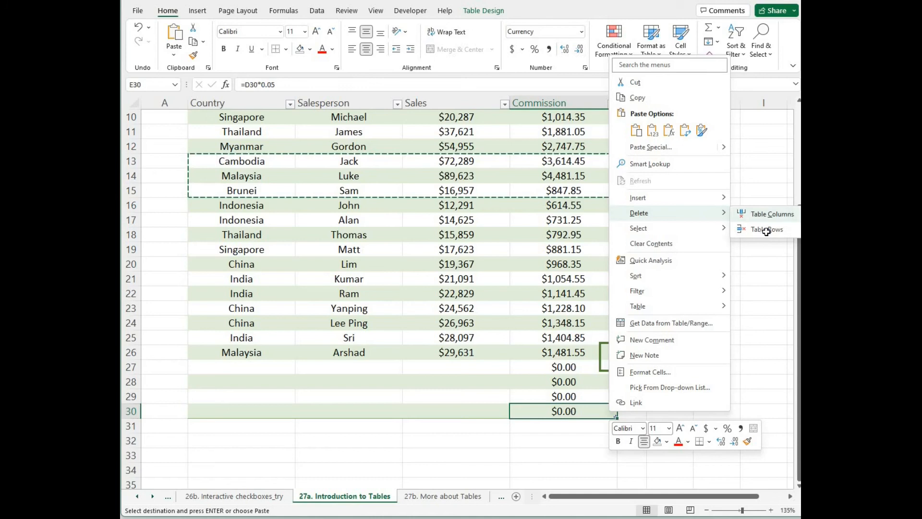
click(767, 231)
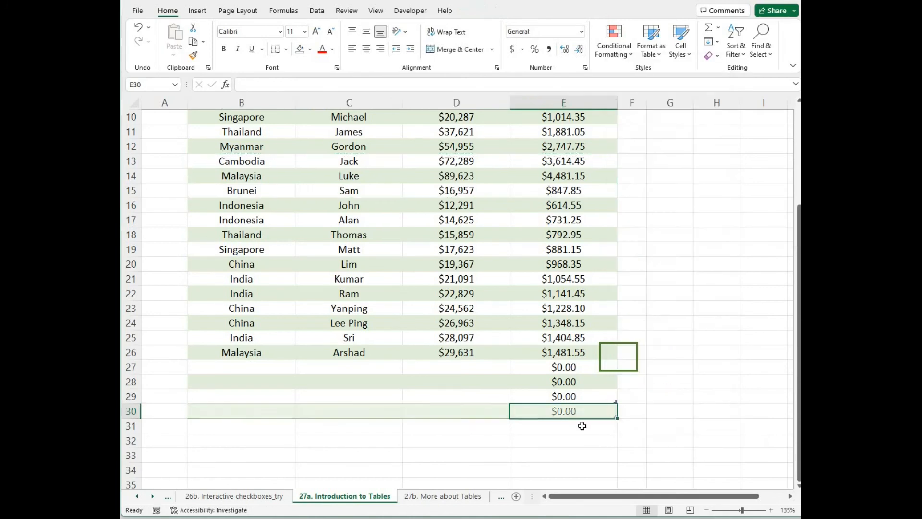
Insert a table row below row 29 at the end of the sales table
right_click(568, 401)
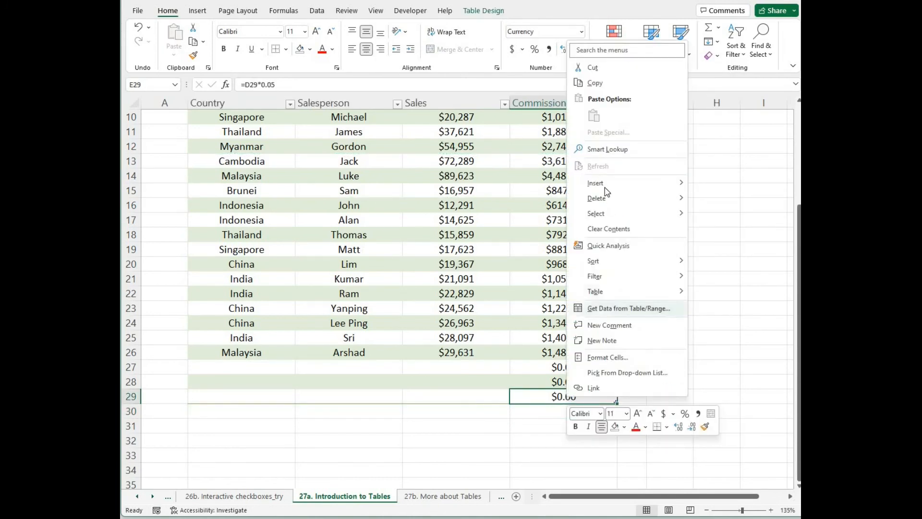
mouse_move(624, 183)
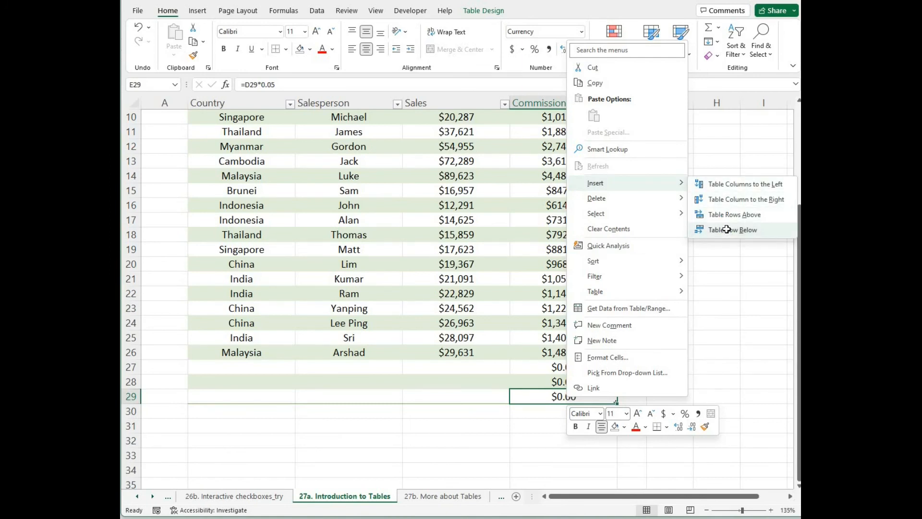
click(726, 229)
Recheck the range of SalespersonsCountry in the Name Manager after the row changes
scroll(463, 280, down, 4)
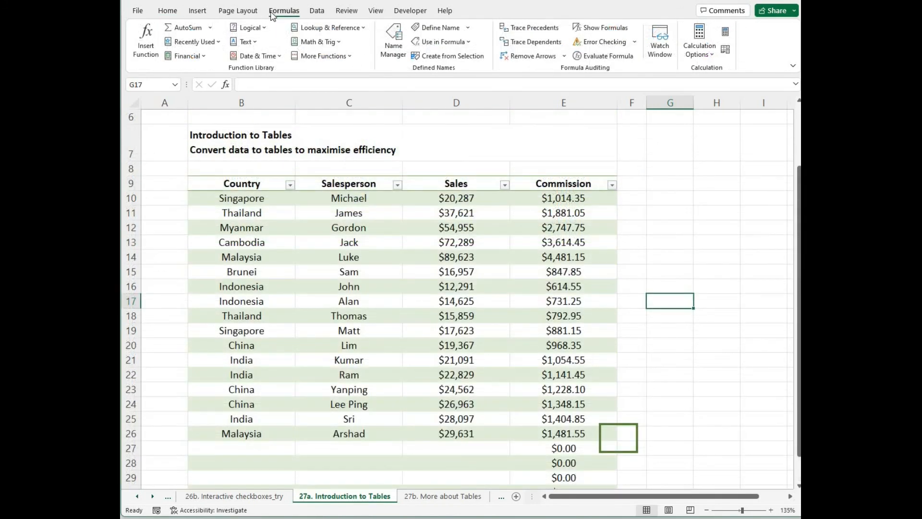
click(390, 39)
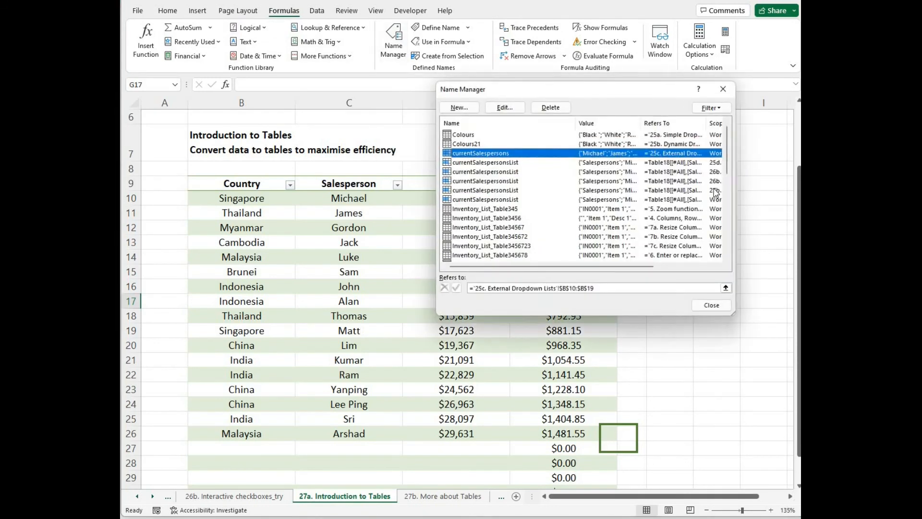
scroll(734, 199, down, 4)
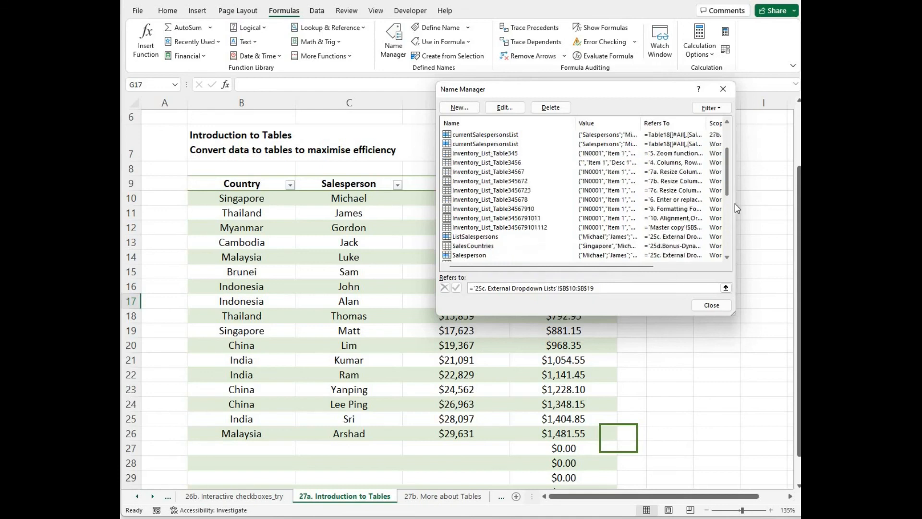
scroll(491, 235, down, 1)
click(489, 228)
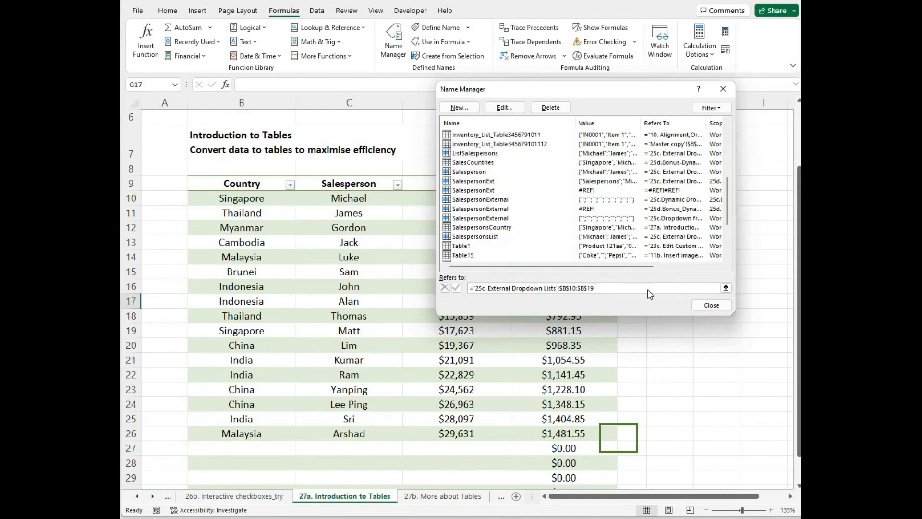